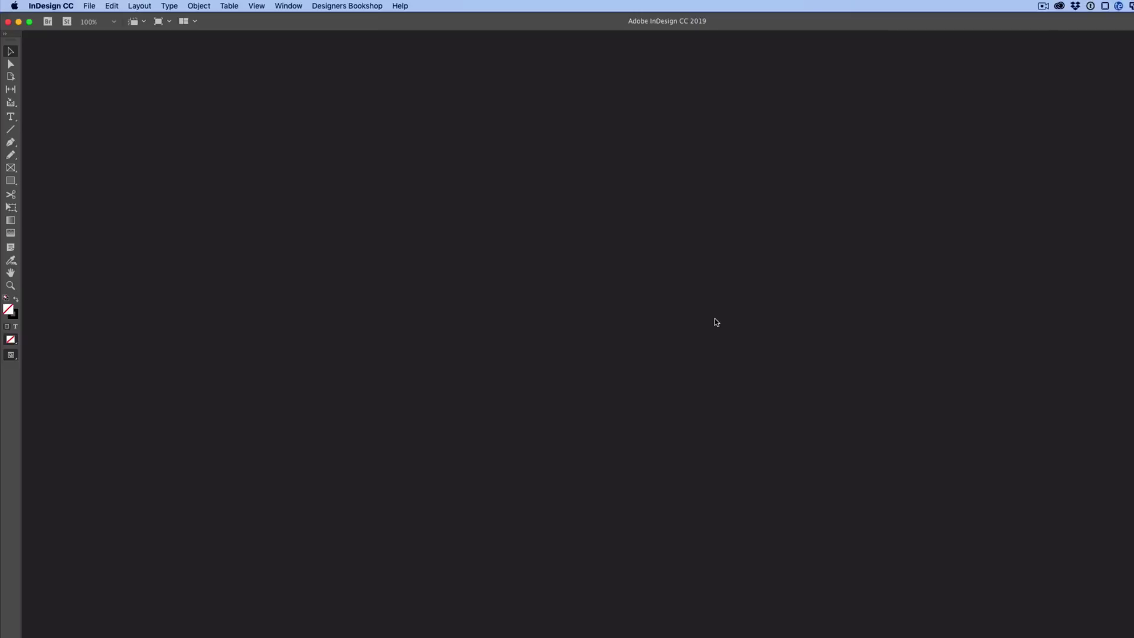
# Open Grid Calculator Pro Edition from Designers Bookshop on a new document, with Points and Pixels units
pyautogui.click(376, 6)
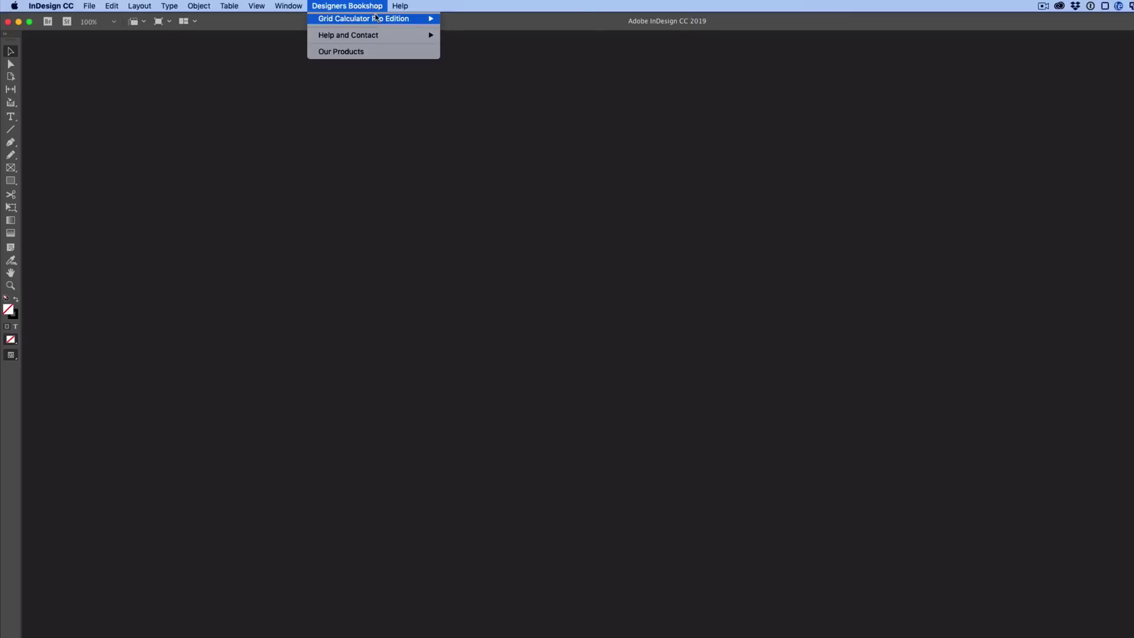
pyautogui.moveTo(420, 18)
pyautogui.click(467, 21)
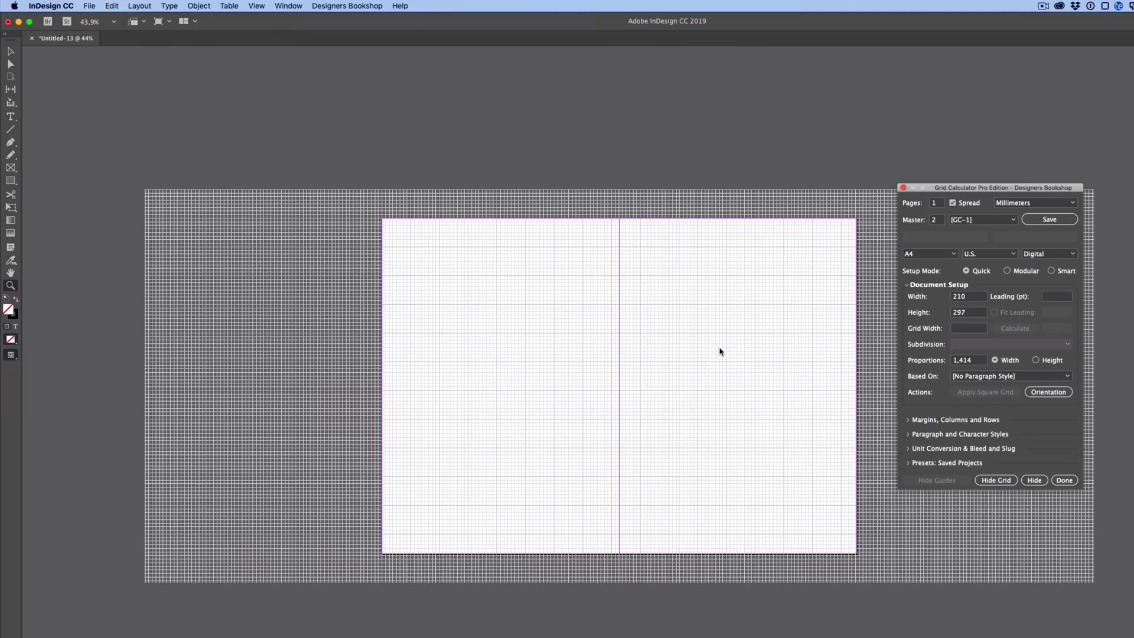
pyautogui.click(1047, 202)
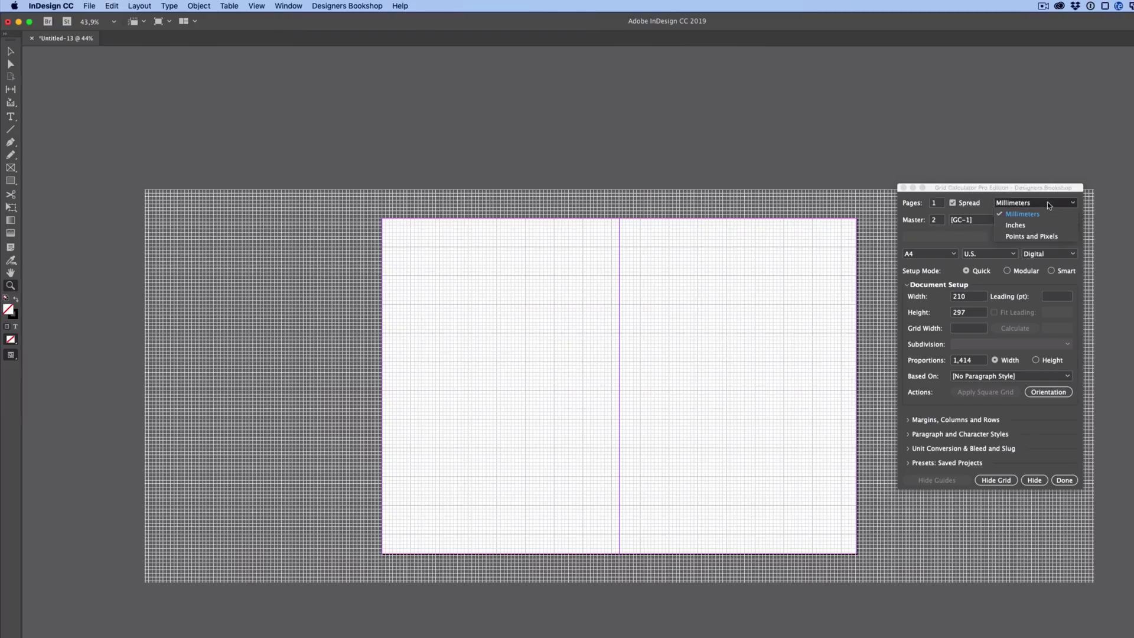
pyautogui.click(1031, 236)
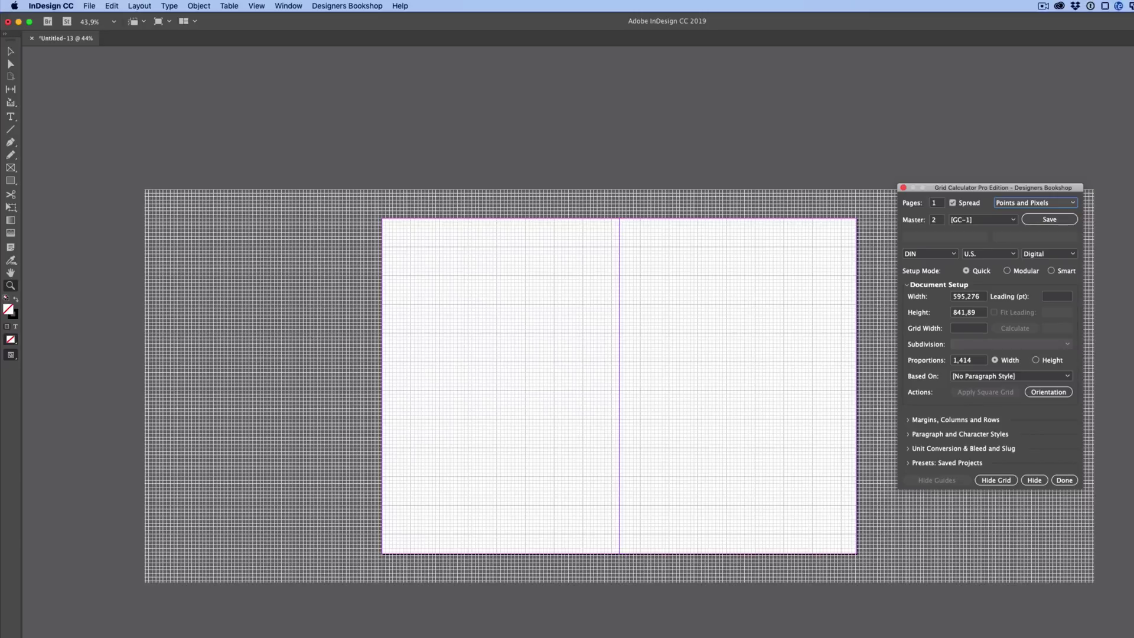
pyautogui.press('super+Tab')
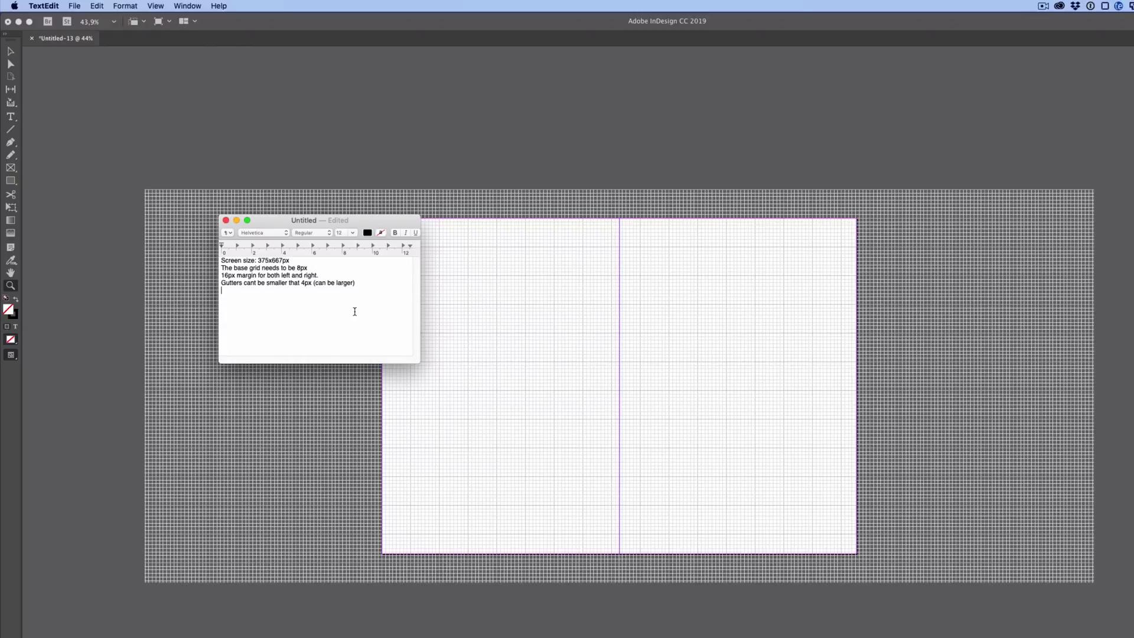
pyautogui.click(236, 220)
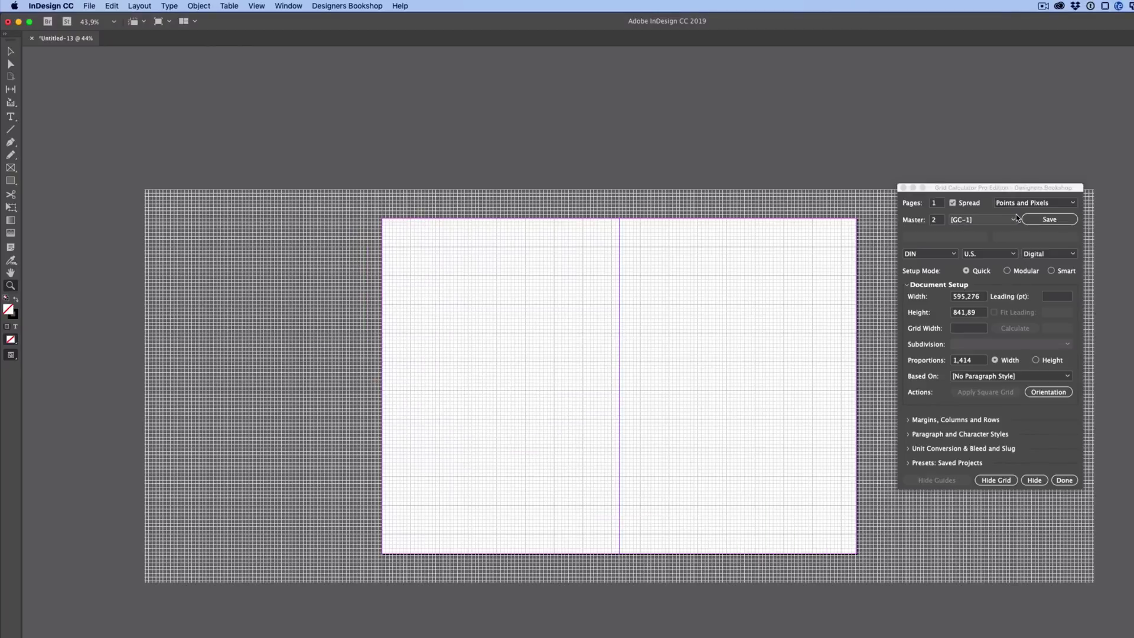
# Enter width 375, height 667 and leading 8 in the Grid Calculator panel, viewing at 75%
pyautogui.moveTo(972, 196); pyautogui.dragTo(944, 193)
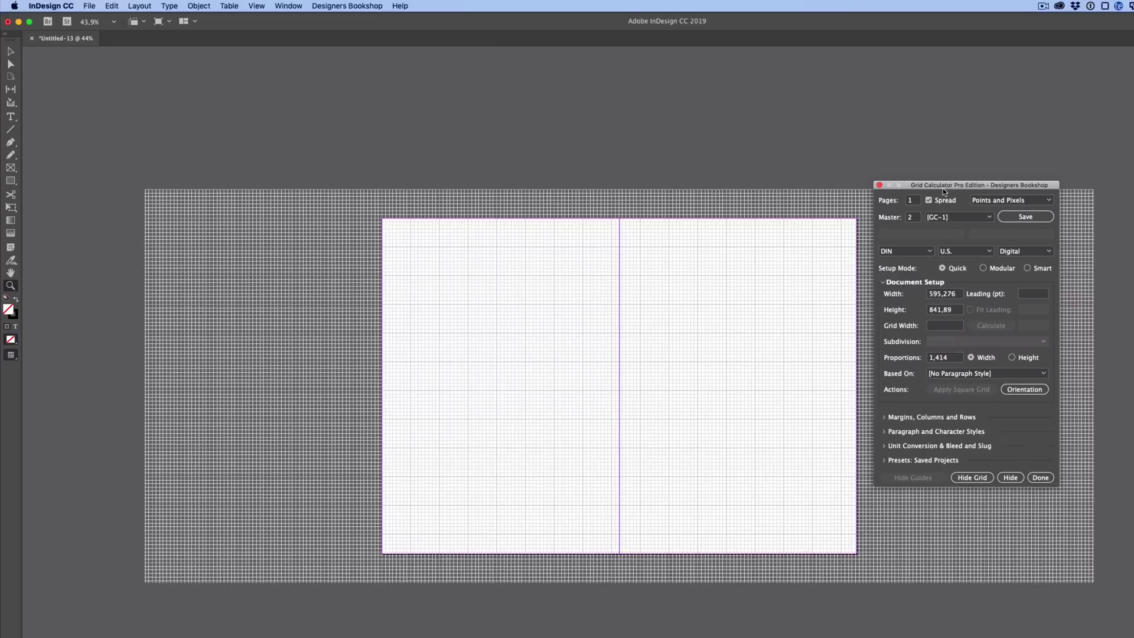
pyautogui.moveTo(958, 291); pyautogui.dragTo(911, 292)
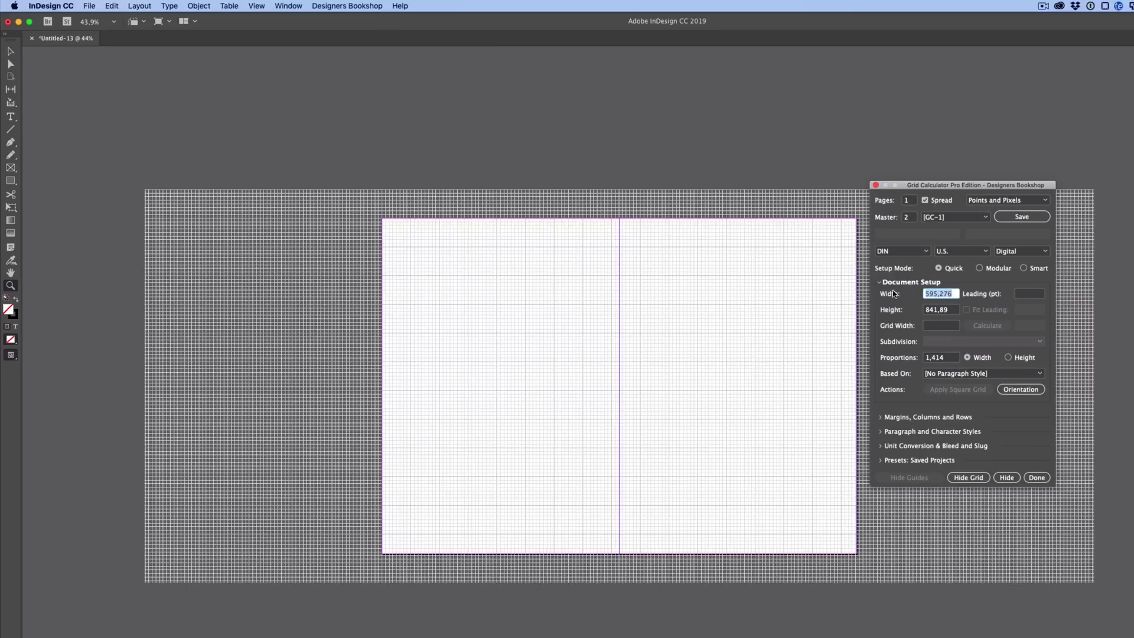
pyautogui.write('375')
pyautogui.press('Tab')
pyautogui.write('667')
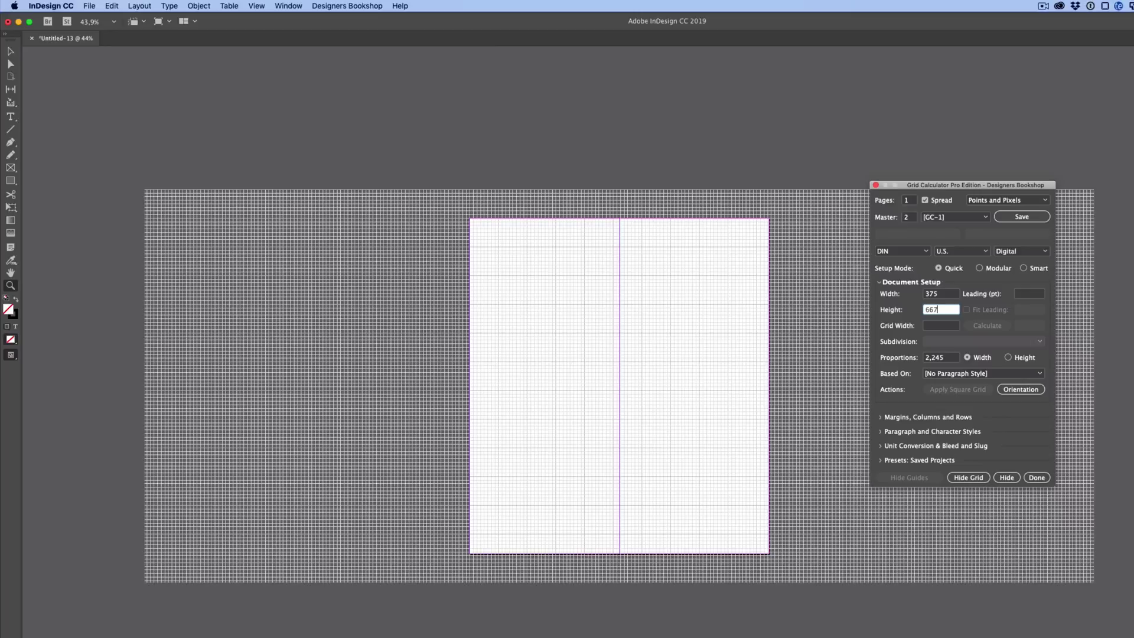
pyautogui.press('Tab')
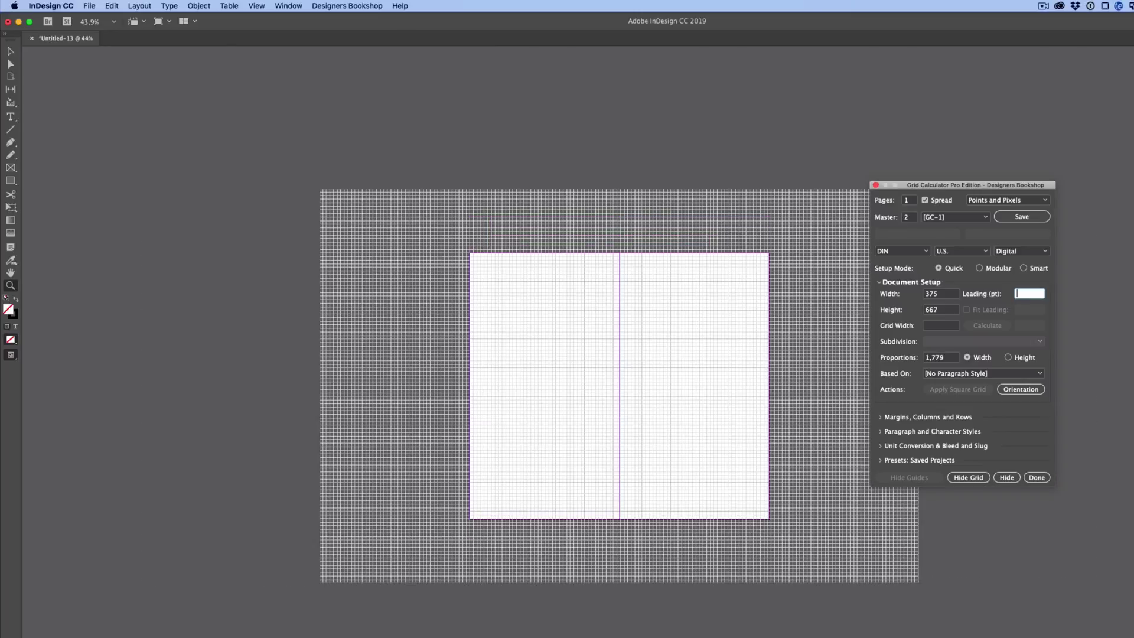
pyautogui.write('8')
pyautogui.press('Tab')
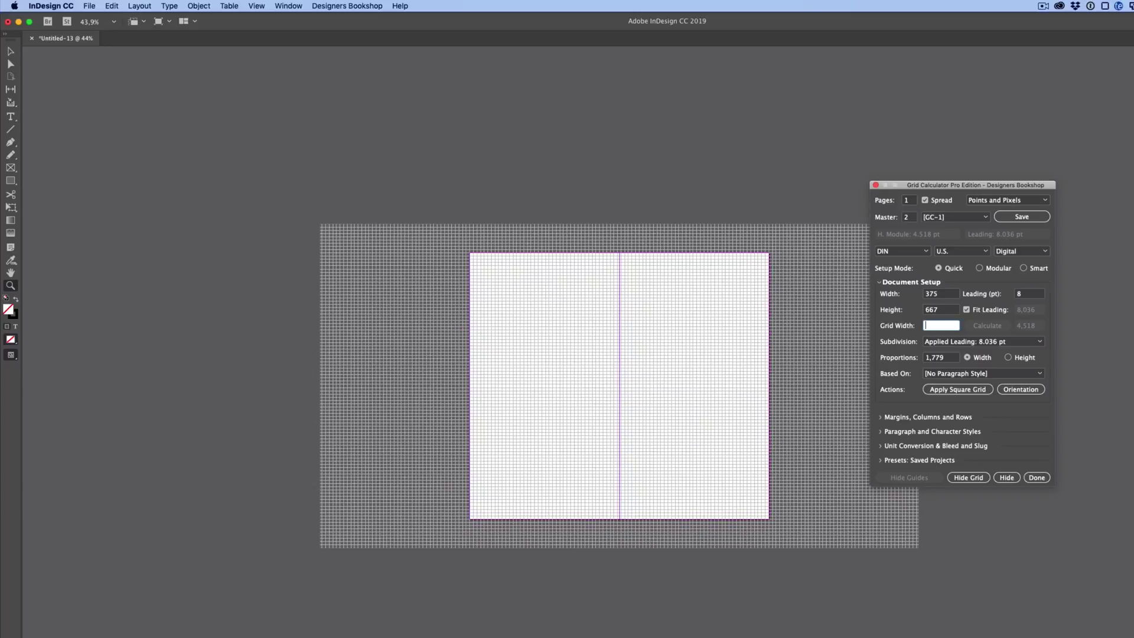
pyautogui.moveTo(989, 185); pyautogui.dragTo(977, 192)
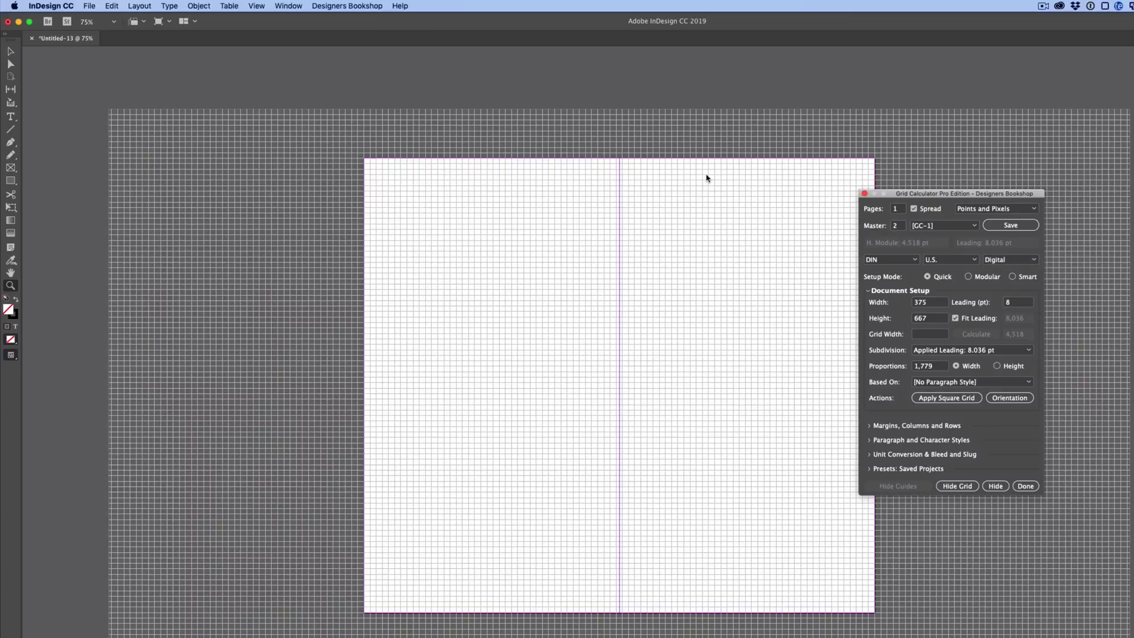
# Enable custom margin values and set the inside and outside margins to 16 pt
pyautogui.click(887, 426)
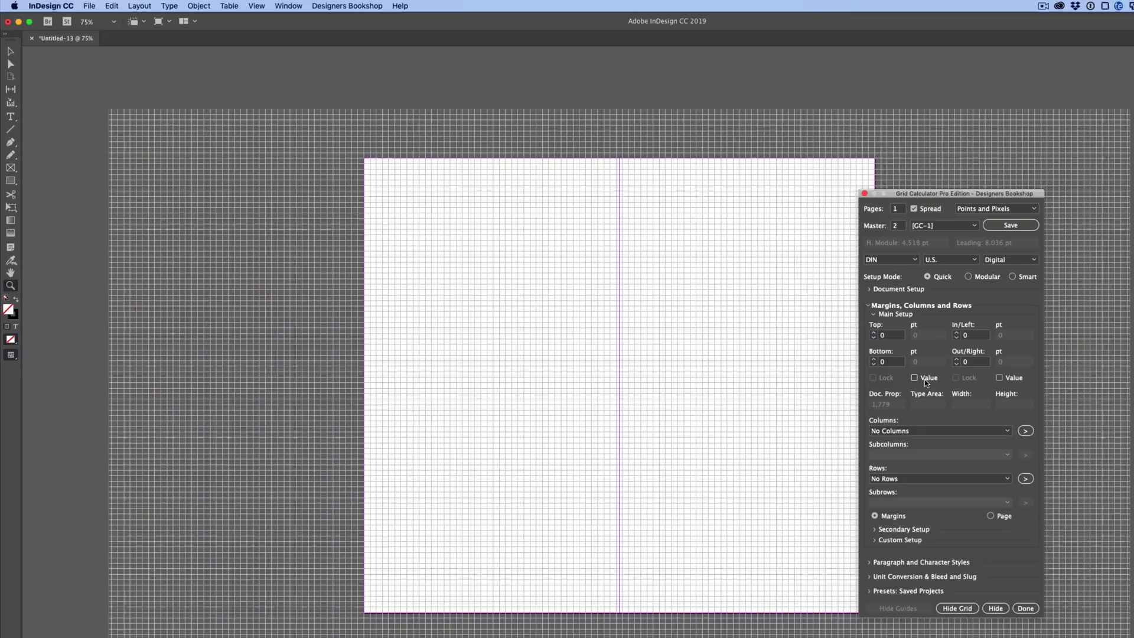
pyautogui.click(924, 379)
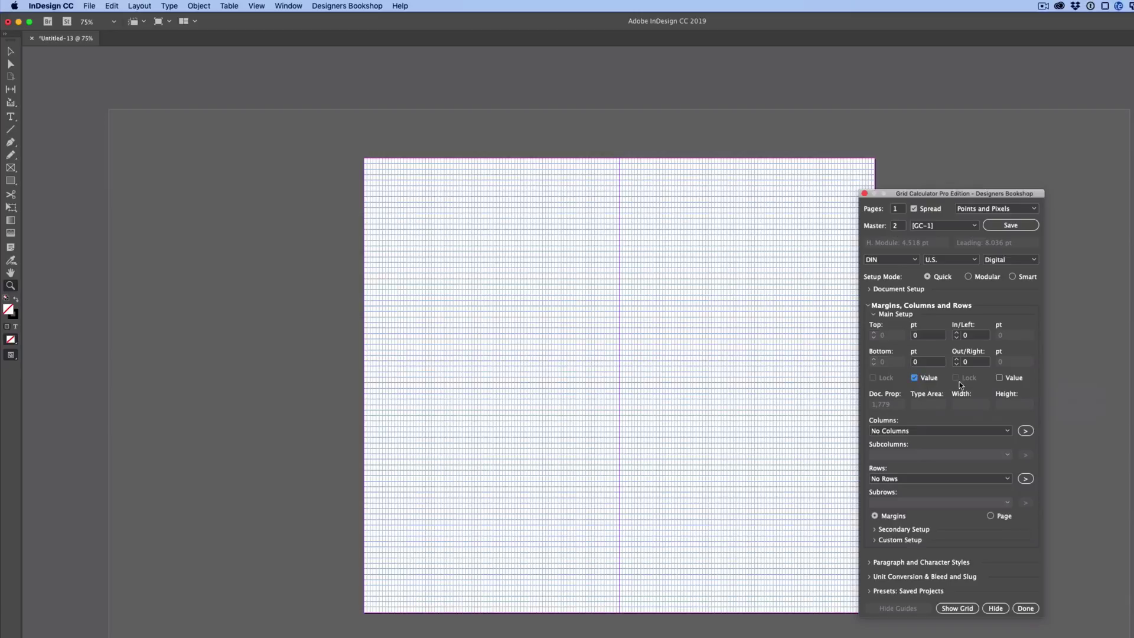
pyautogui.click(1011, 381)
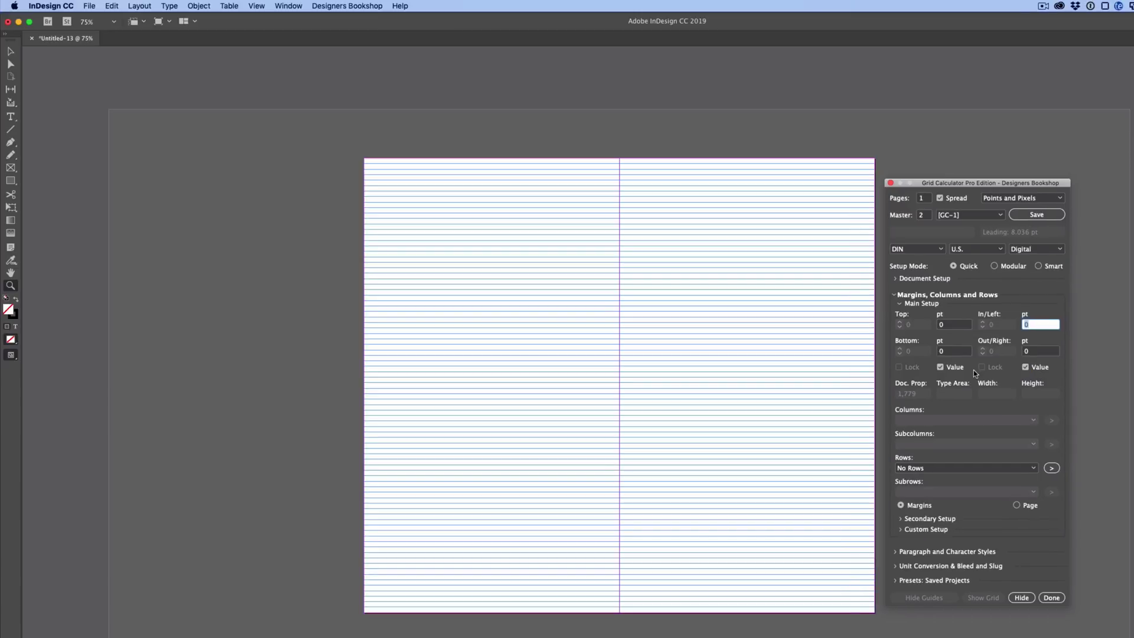
pyautogui.write('16')
pyautogui.press('Tab')
pyautogui.write('16')
pyautogui.press('Tab')
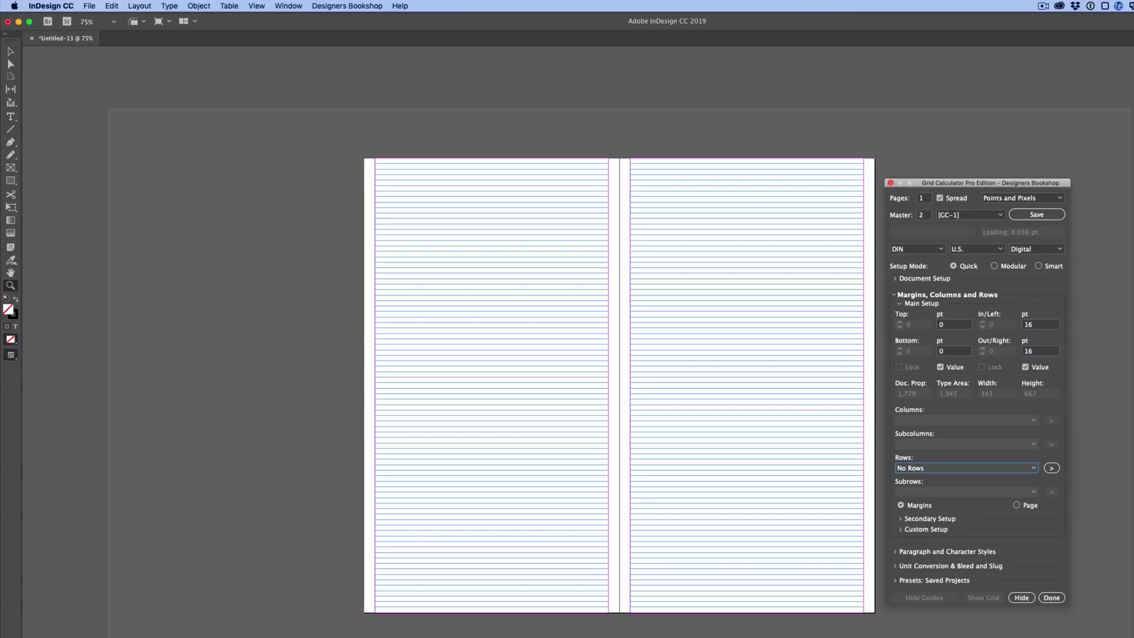
# Step the bottom margin up to 6 pt and the top margin to 5 pt so leading reads 8 pt
pyautogui.click(821, 368)
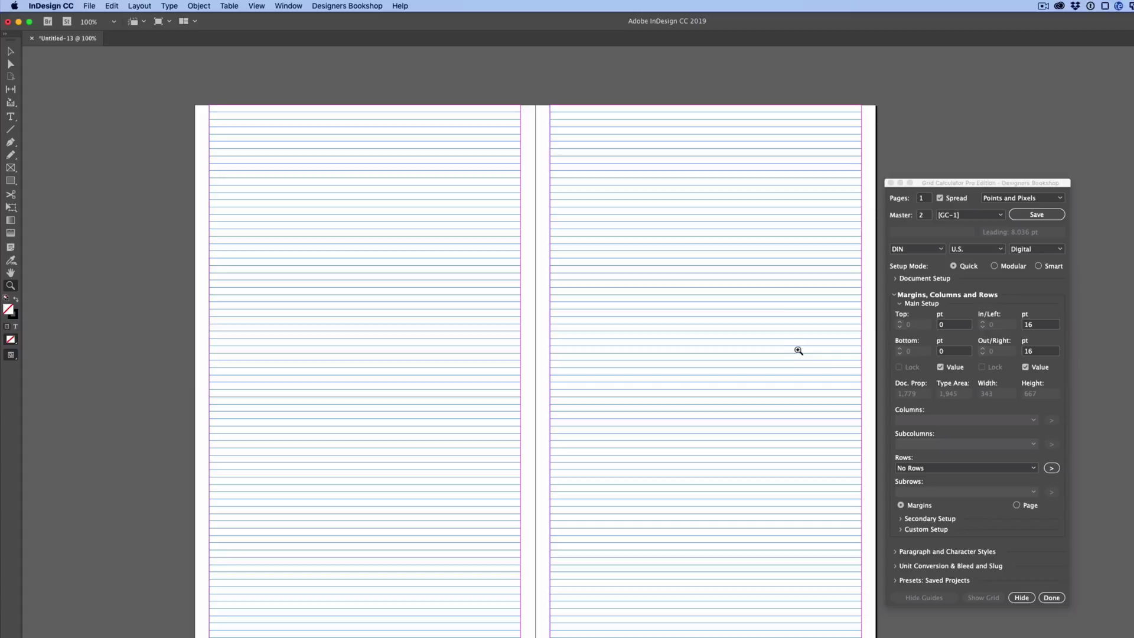
pyautogui.click(952, 325)
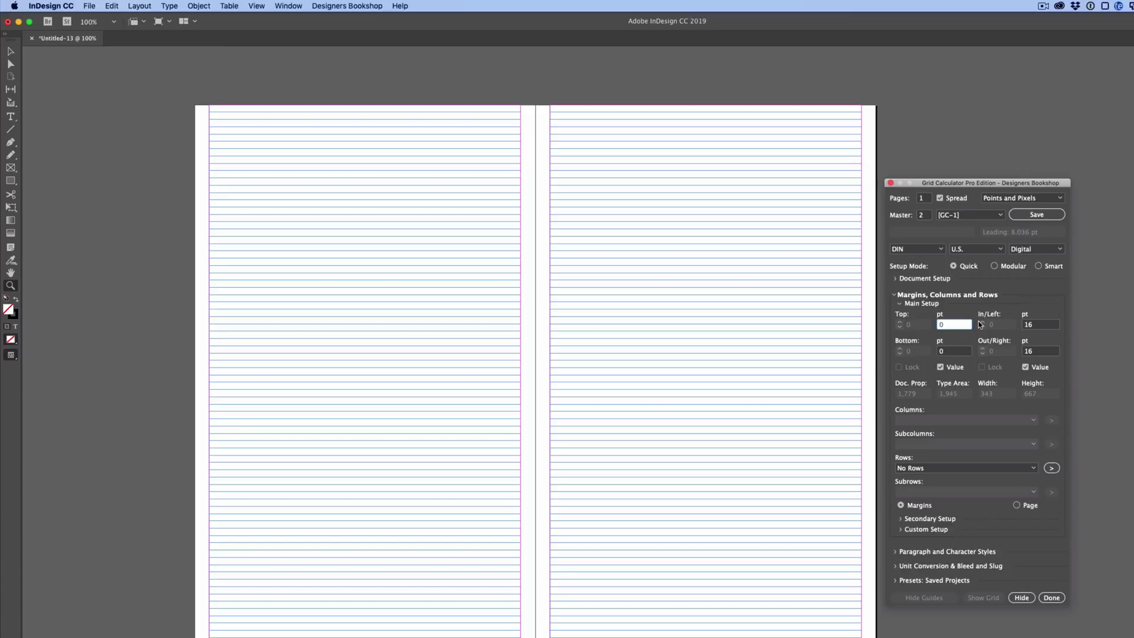
pyautogui.write('3')
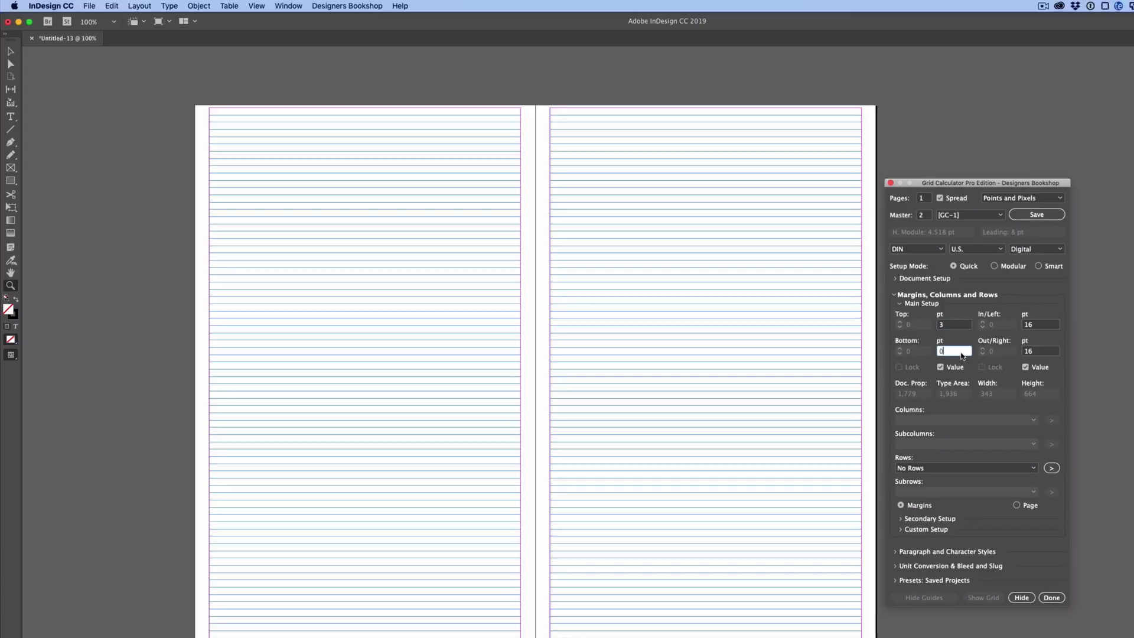
pyautogui.write('1')
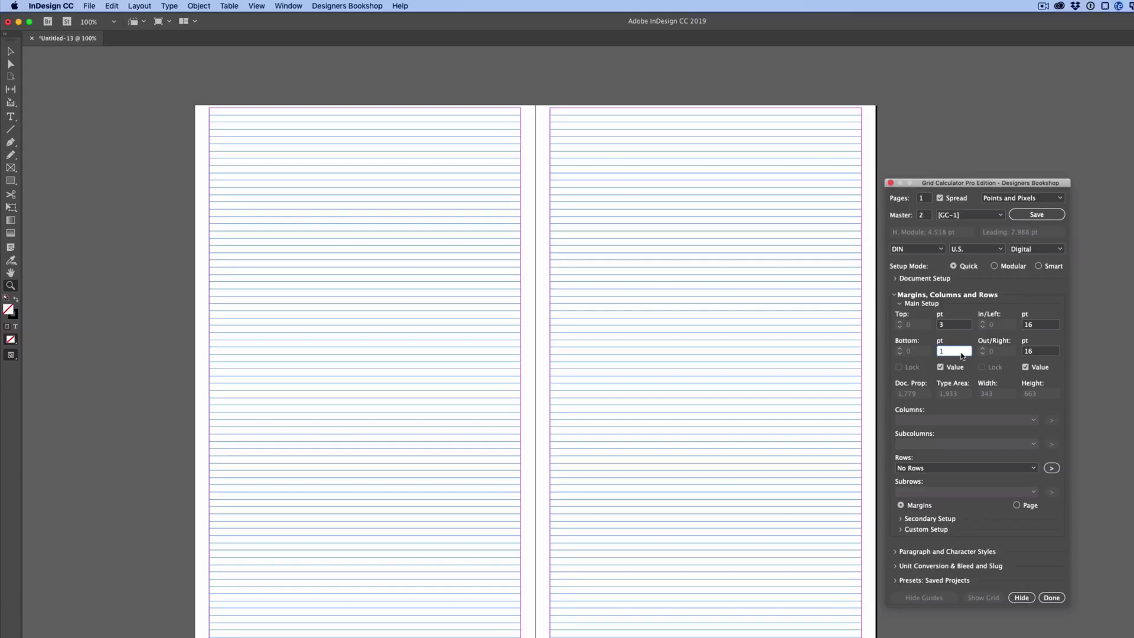
pyautogui.press('Up')
pyautogui.press('Up')
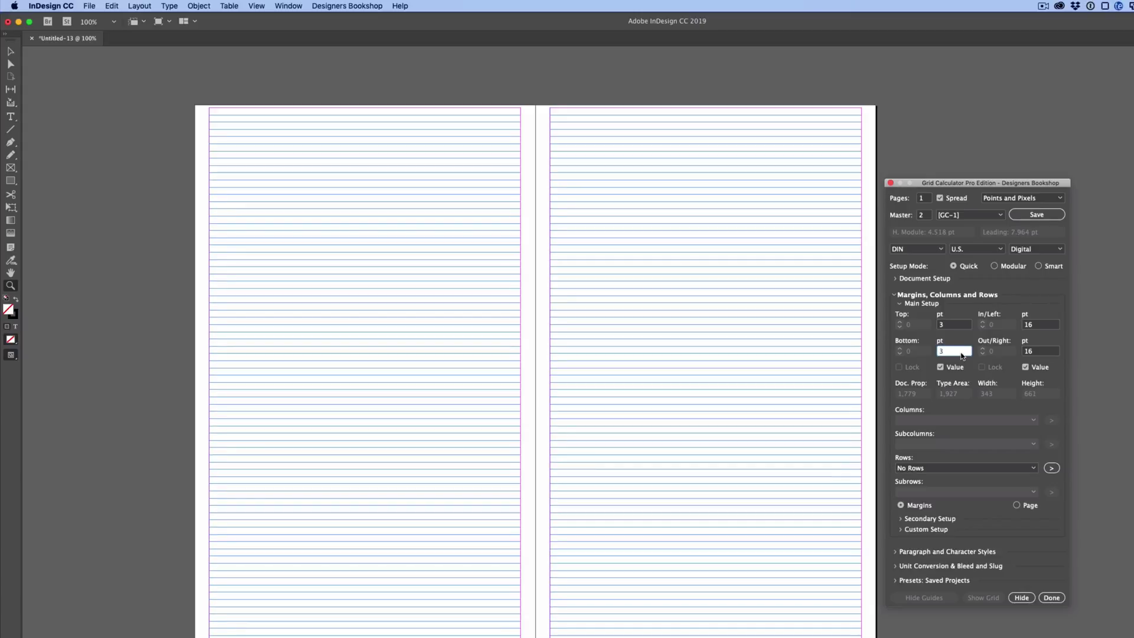
pyautogui.press('Up')
pyautogui.press('Up')
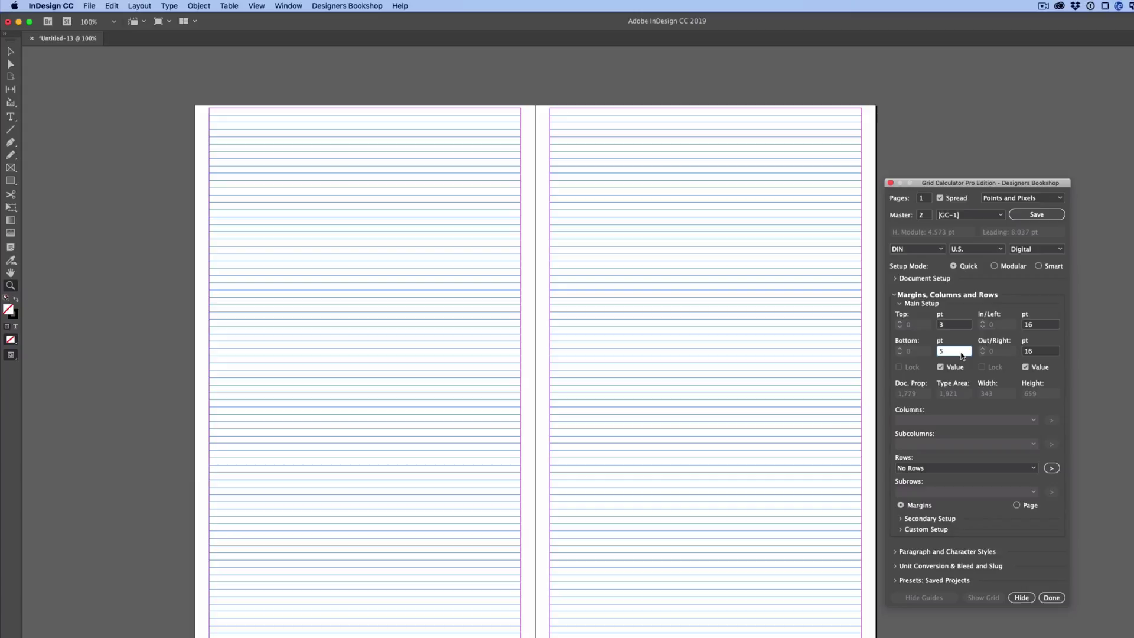
pyautogui.press('Up')
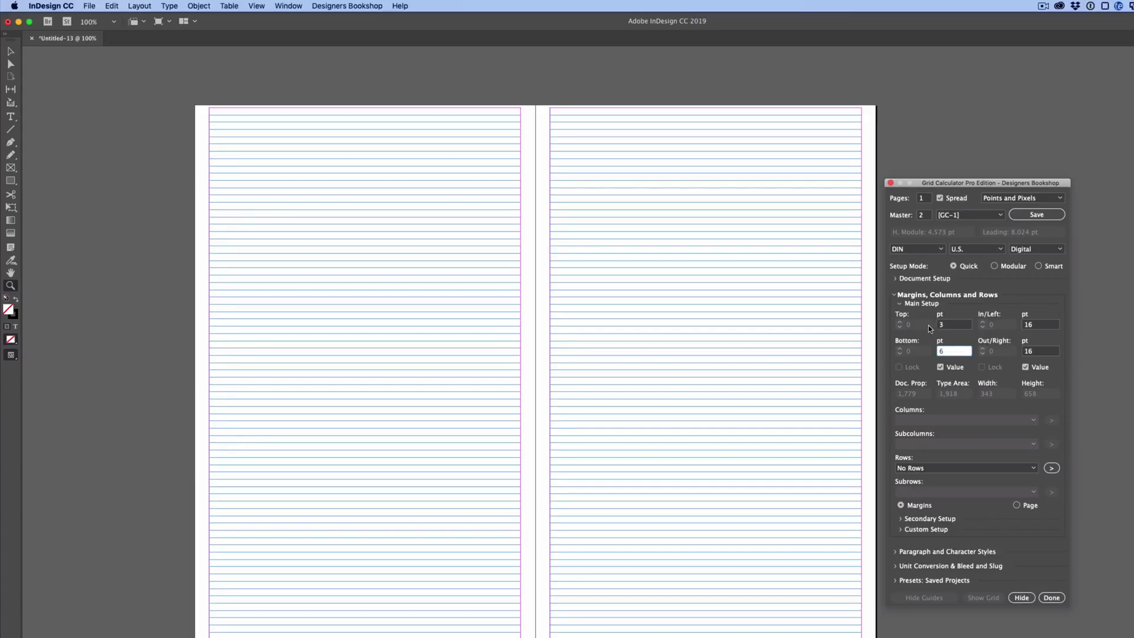
pyautogui.press('Up')
pyautogui.press('Up')
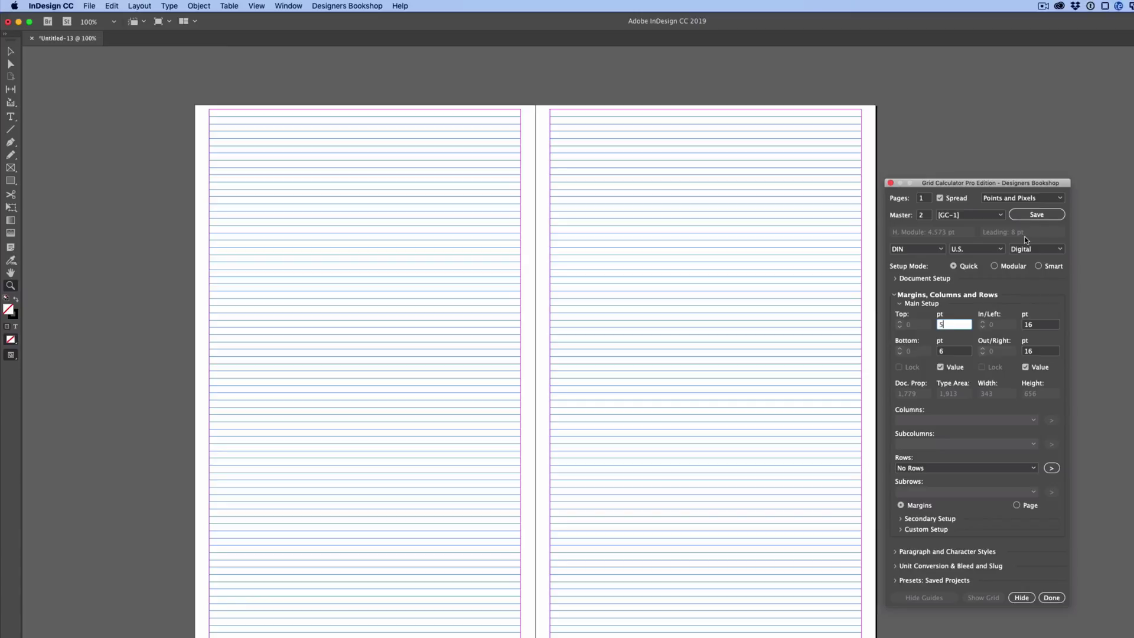
# In Custom Setup, set Columns No. to 3, giving 113 pt columns with a 2 pt gutter
pyautogui.click(927, 528)
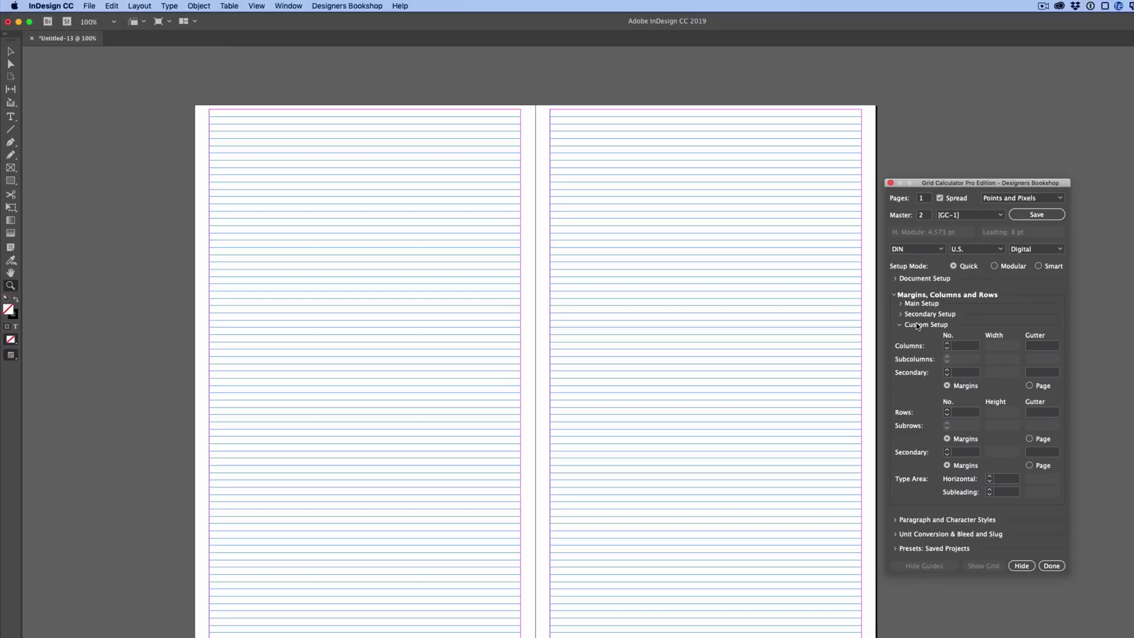
pyautogui.click(964, 345)
pyautogui.write('2')
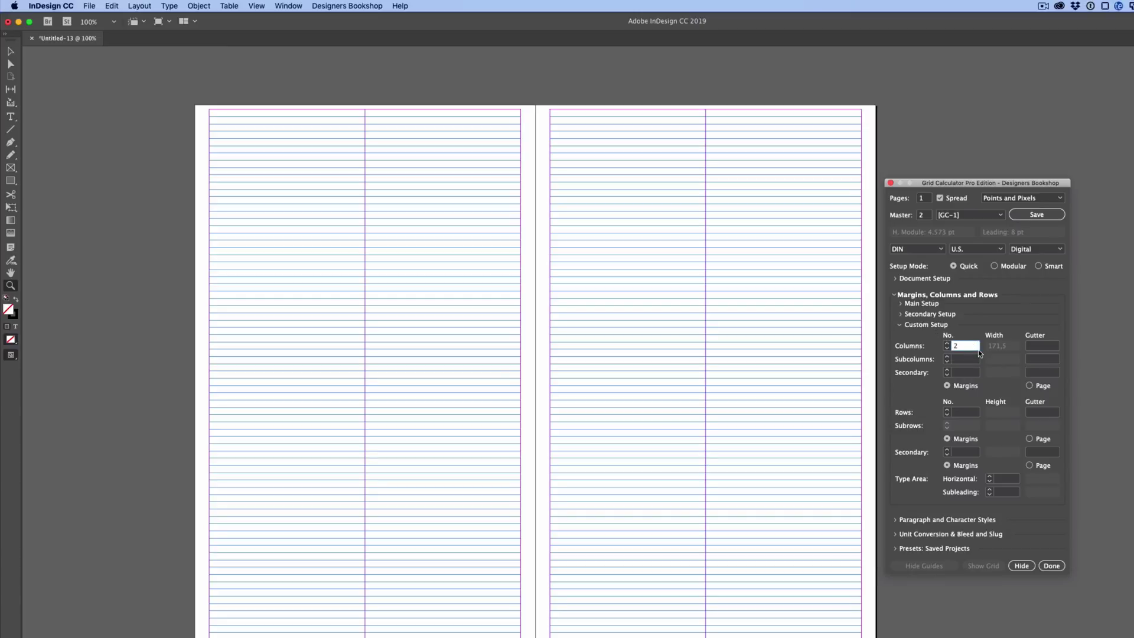
pyautogui.write('3')
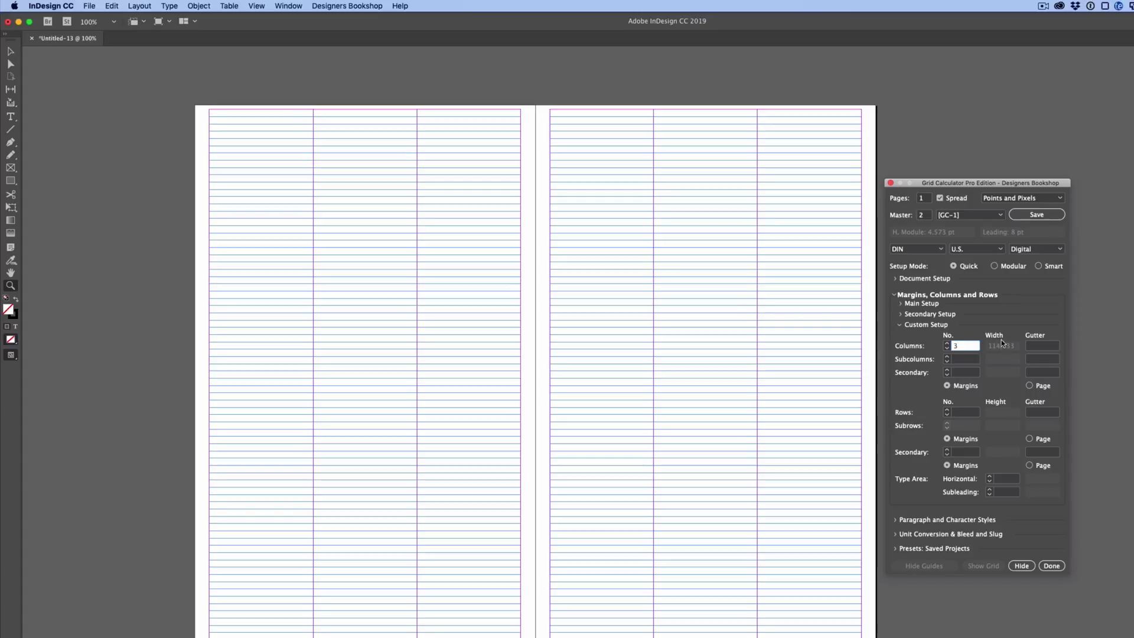
pyautogui.click(1043, 346)
# Try column gutters of 2, 4, 5, 7 and 8, settling on 5 for 111 pt columns
pyautogui.write('2')
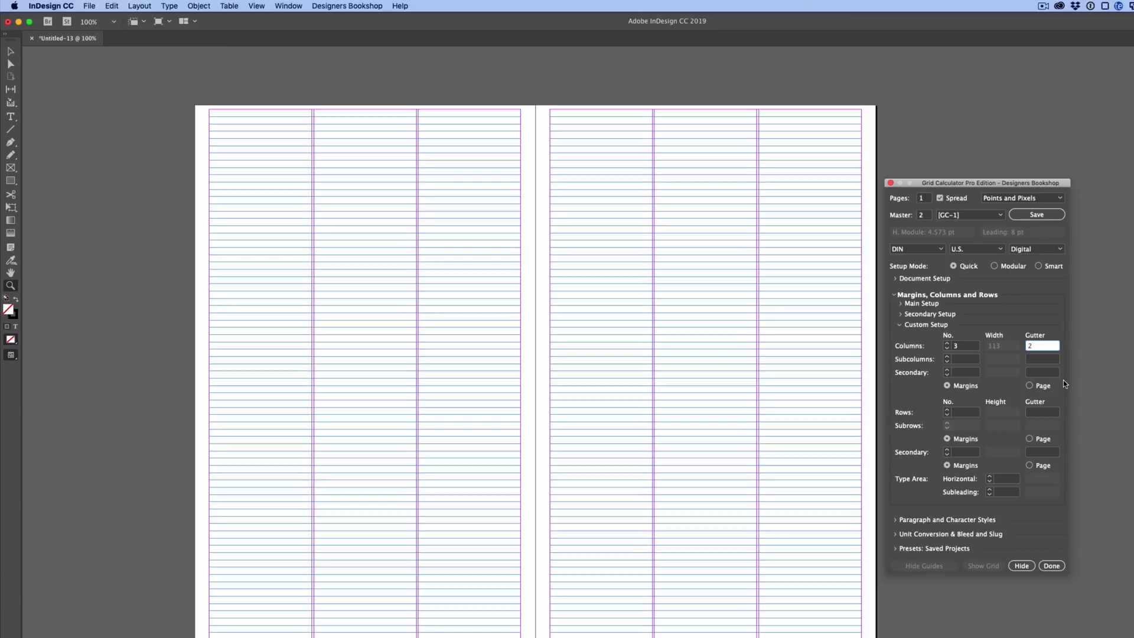
pyautogui.press('BackSpace')
pyautogui.write('4')
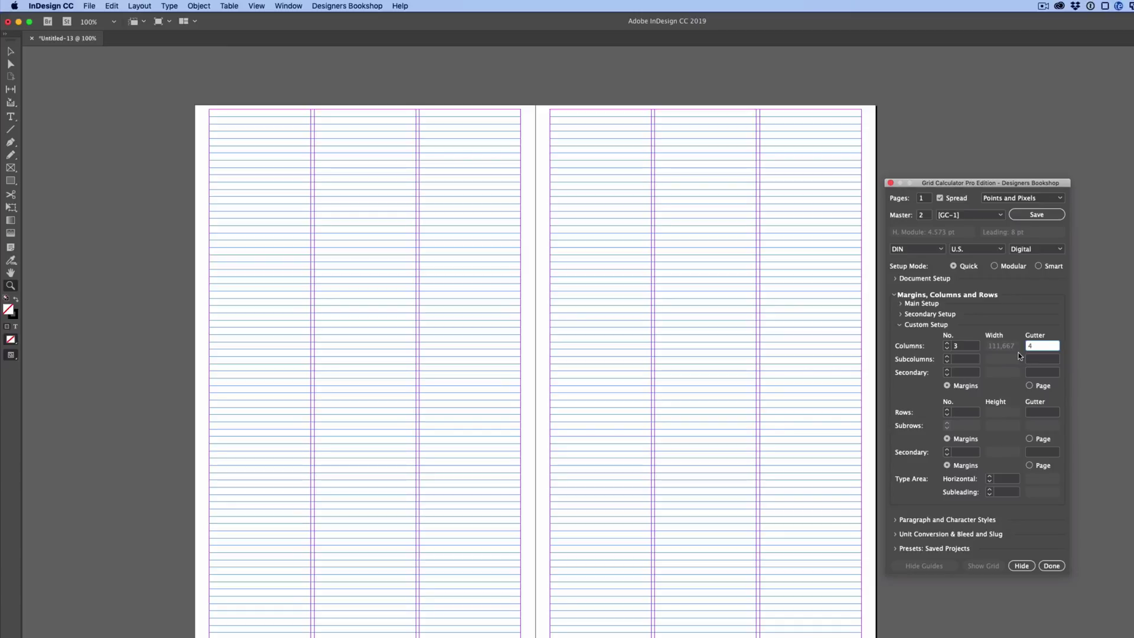
pyautogui.press('BackSpace')
pyautogui.write('5')
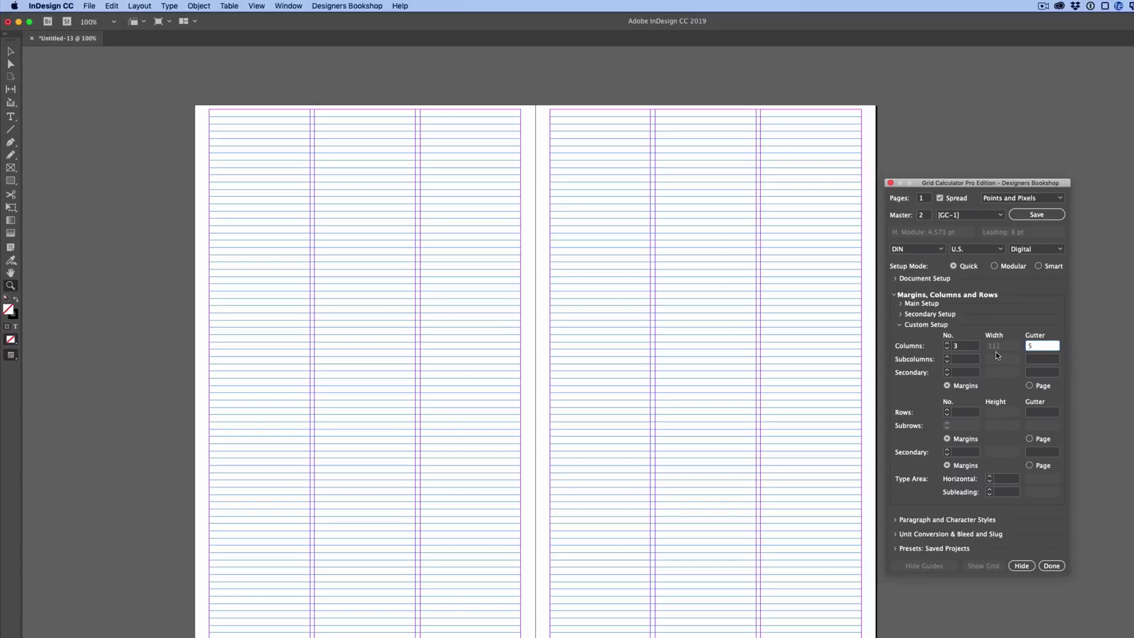
pyautogui.press('BackSpace')
pyautogui.write('7')
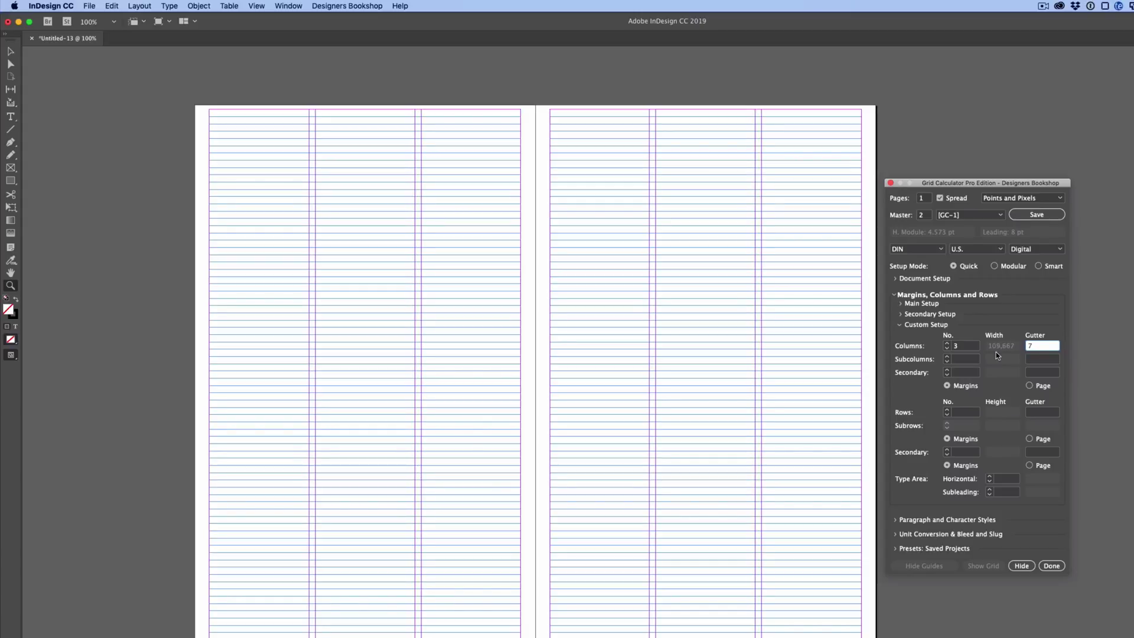
pyautogui.press('BackSpace')
pyautogui.write('8')
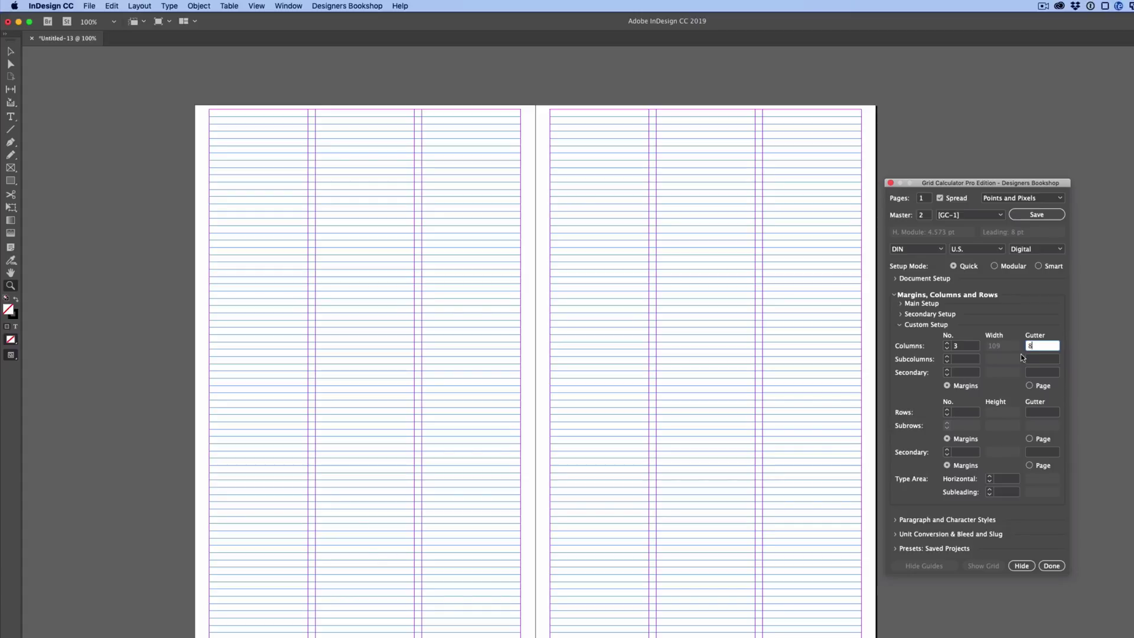
pyautogui.press('BackSpace')
pyautogui.write('5')
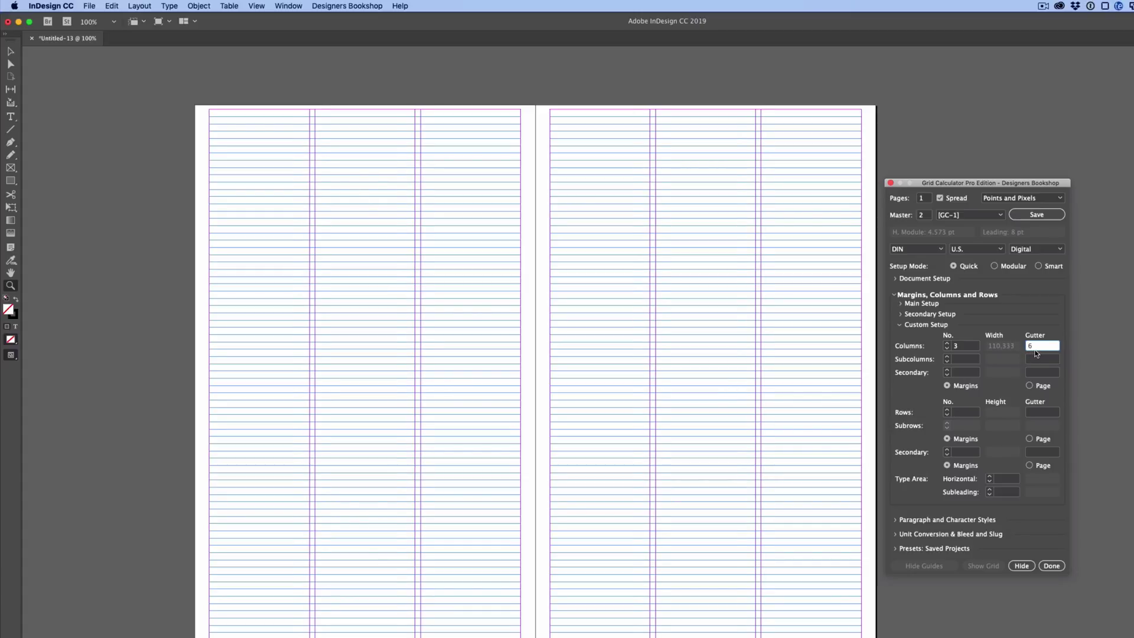
pyautogui.click(969, 347)
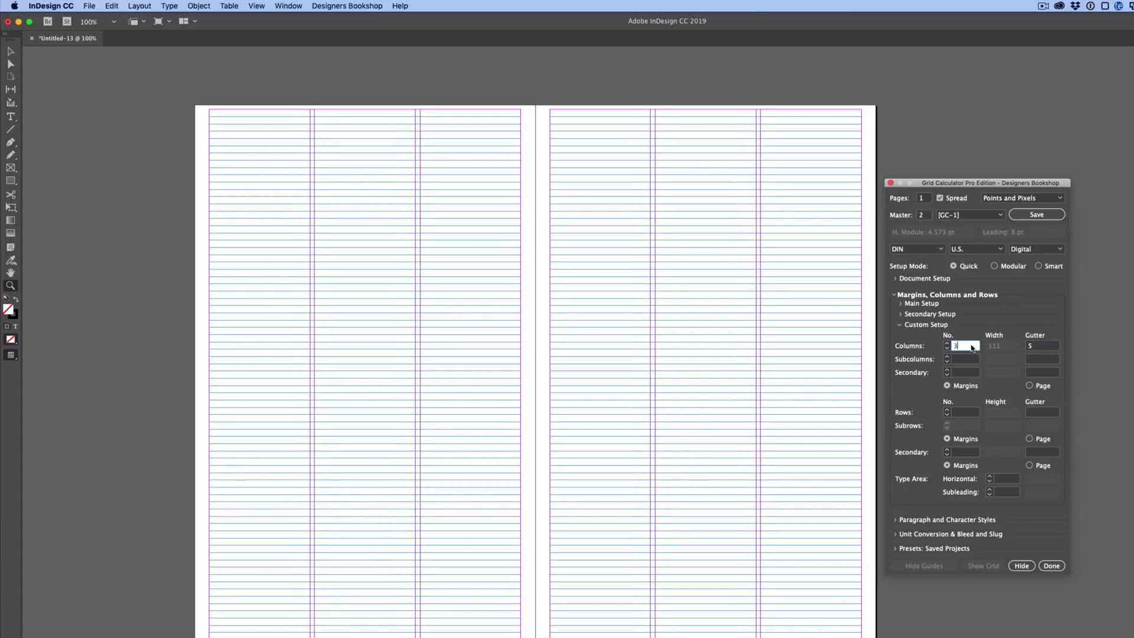
# Switch to 4 columns, then try gutters of 4, 5 and 7 before entering 9
pyautogui.press('BackSpace')
pyautogui.write('4')
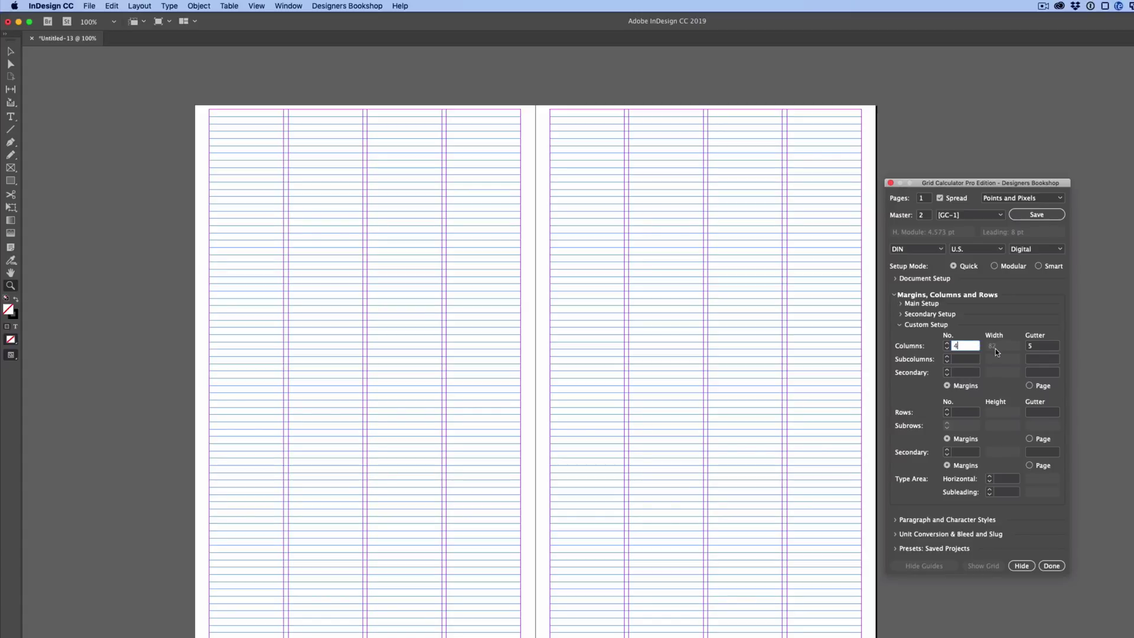
pyautogui.click(1055, 346)
pyautogui.press('BackSpace')
pyautogui.write('4')
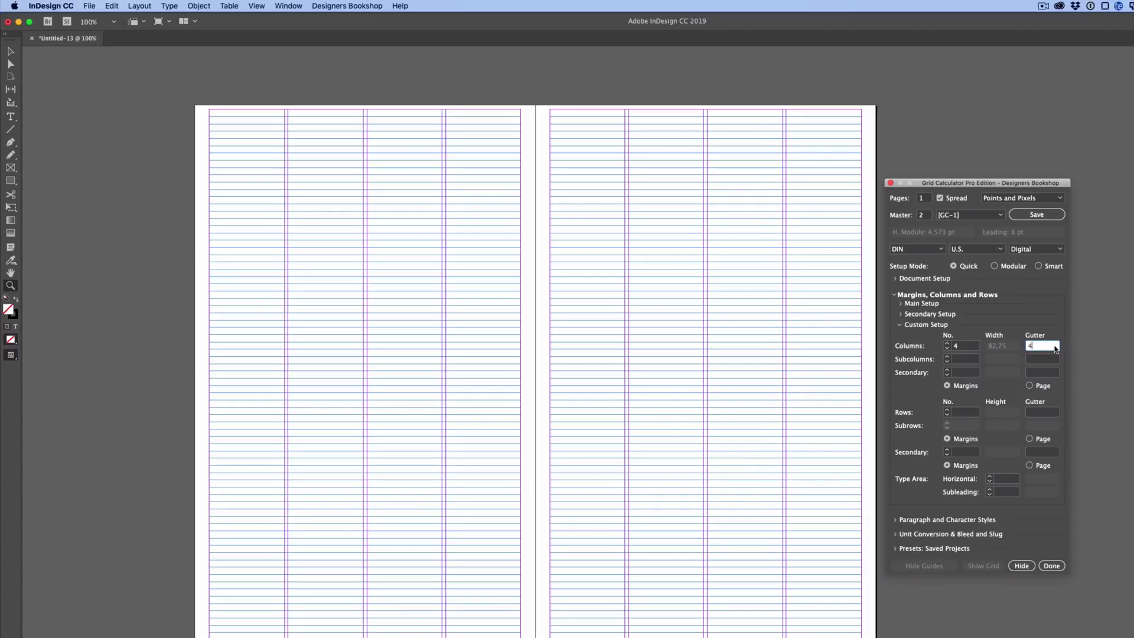
pyautogui.press('BackSpace')
pyautogui.write('5')
pyautogui.press('BackSpace')
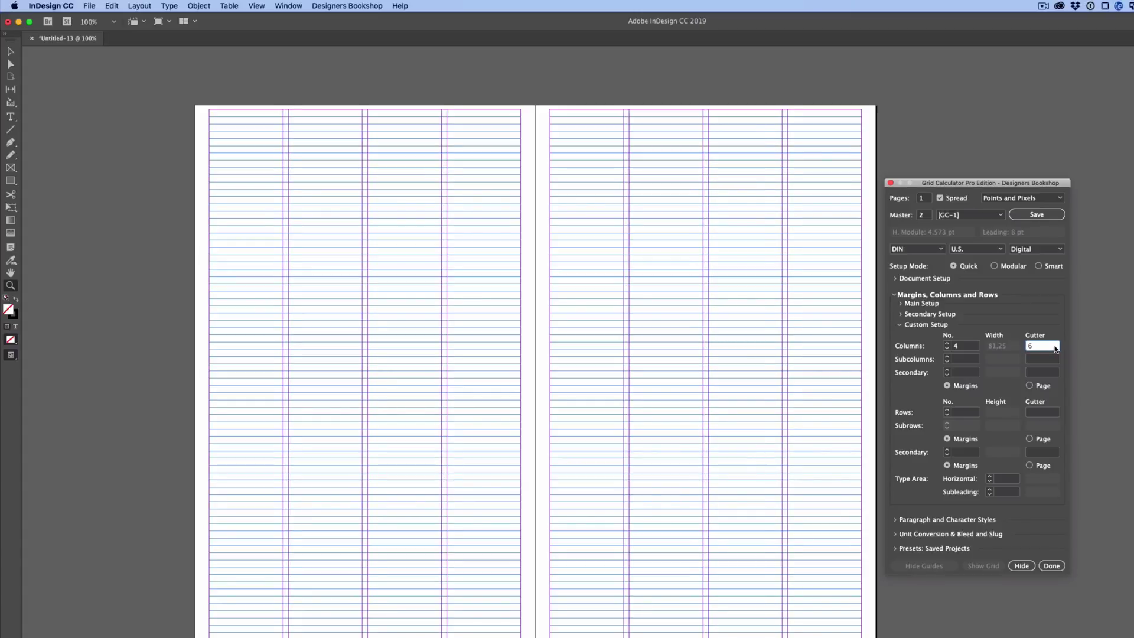
pyautogui.write('7')
pyautogui.press('BackSpace')
pyautogui.write('9')
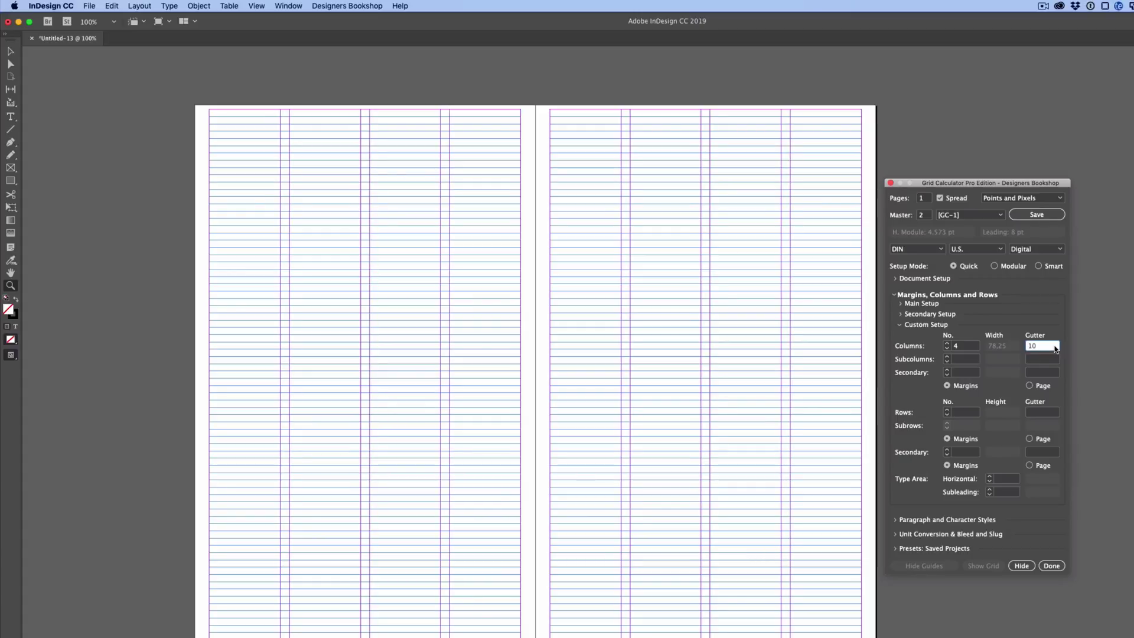